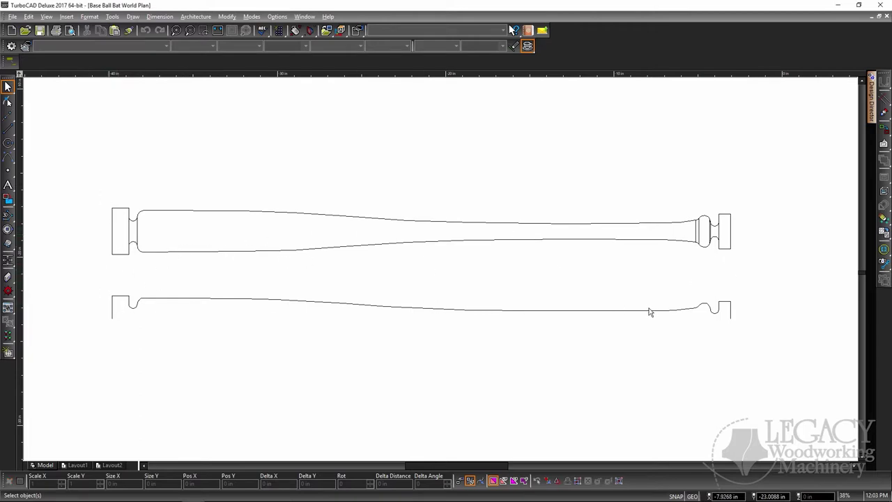
# Step: Review the 1.0000 in, 36.7500 in and both 2.5690 in dimensions, then clear the selection
pyautogui.scroll(-4, 418, 281)
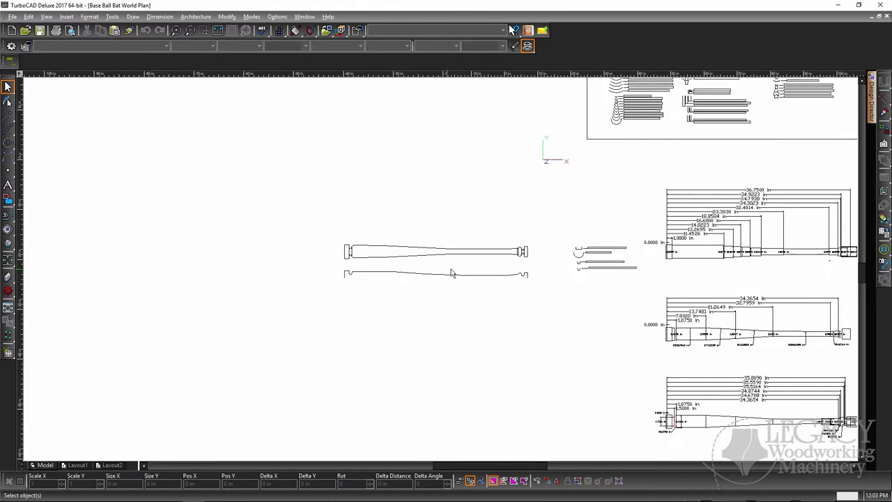
pyautogui.scroll(3, 401, 267)
pyautogui.scroll(4, 401, 267)
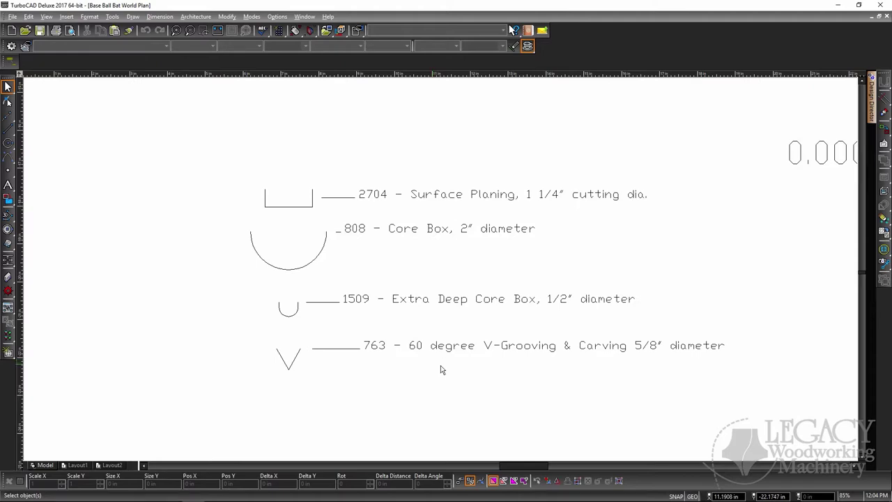
pyautogui.scroll(-10, 440, 365)
pyautogui.scroll(3, 526, 310)
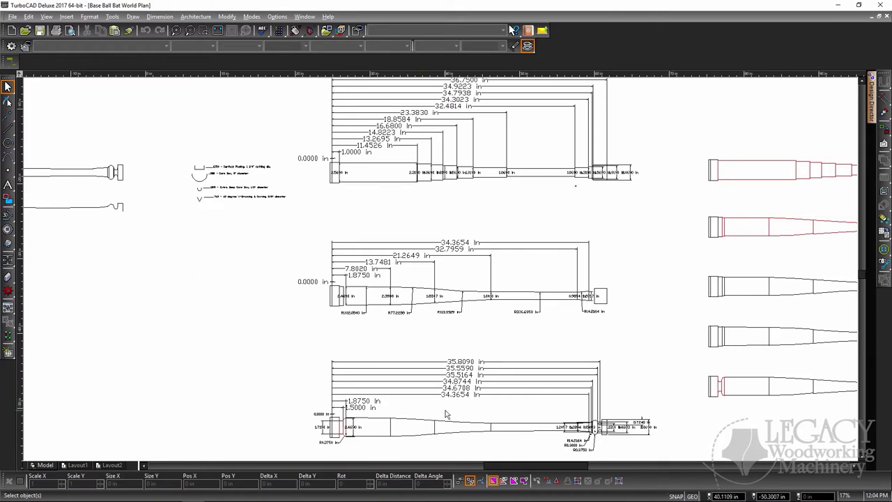
pyautogui.scroll(-3, 553, 334)
pyautogui.scroll(3, 639, 204)
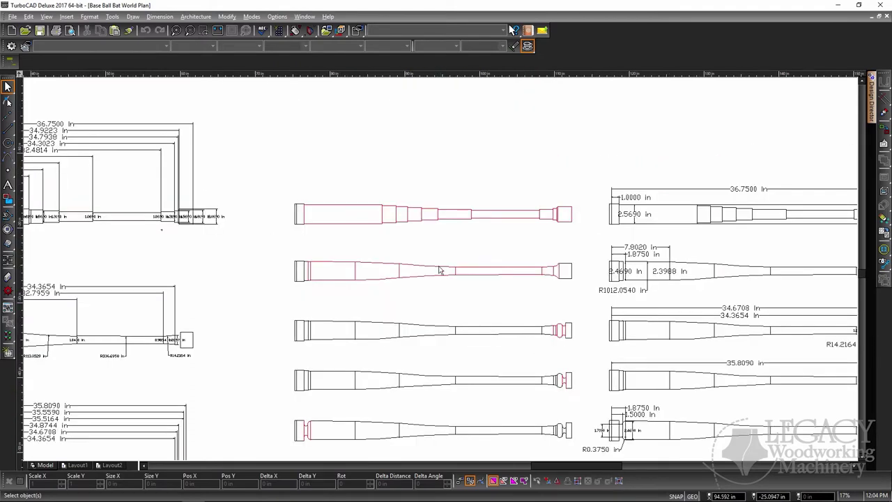
pyautogui.scroll(1, 440, 271)
pyautogui.scroll(1, 451, 270)
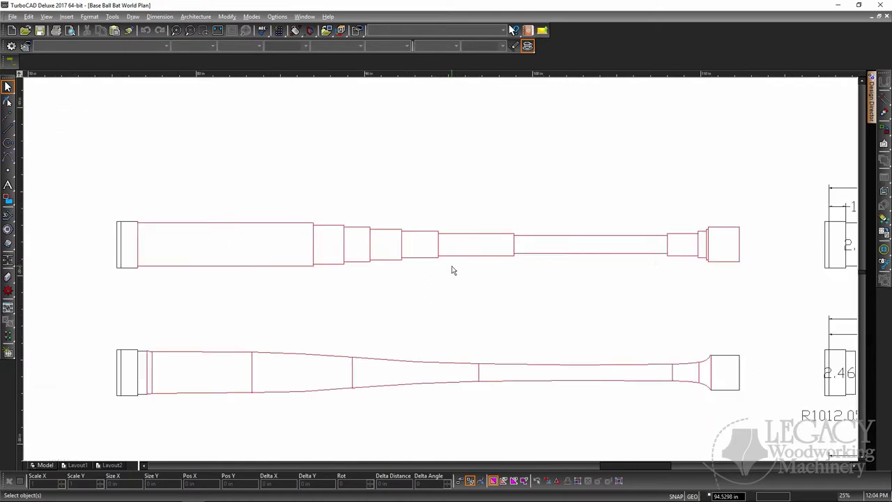
pyautogui.scroll(1, 451, 271)
pyautogui.scroll(-1, 439, 272)
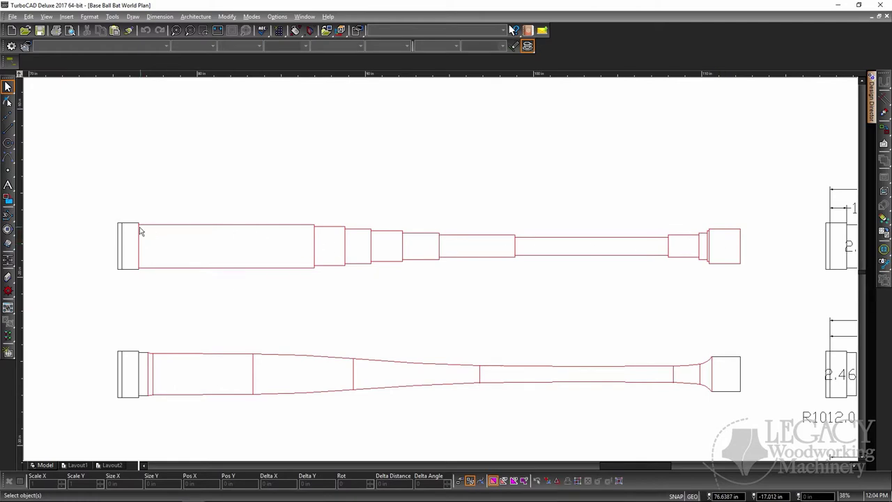
pyautogui.scroll(-2, 468, 244)
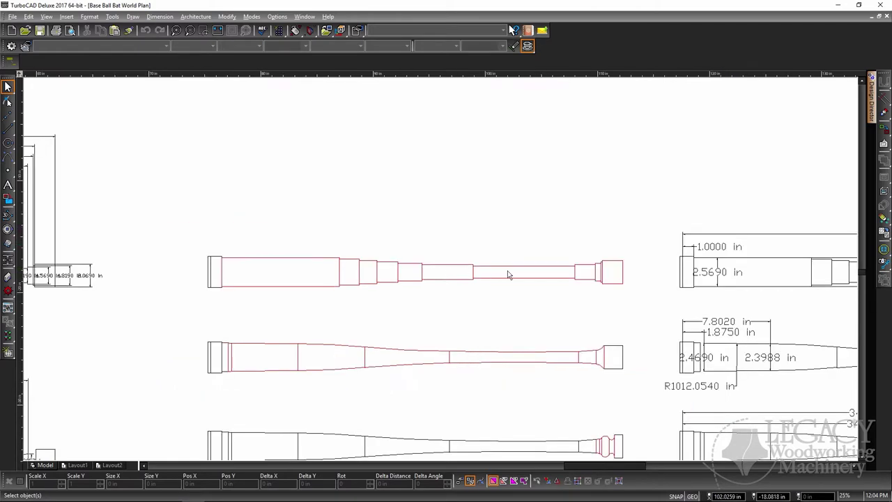
pyautogui.scroll(2, 454, 267)
pyautogui.scroll(-1, 454, 268)
pyautogui.scroll(1, 524, 270)
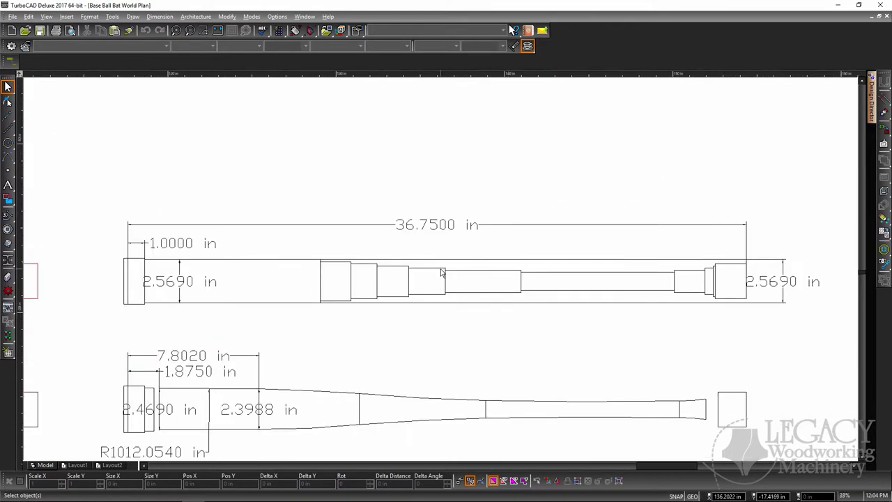
pyautogui.click(167, 250)
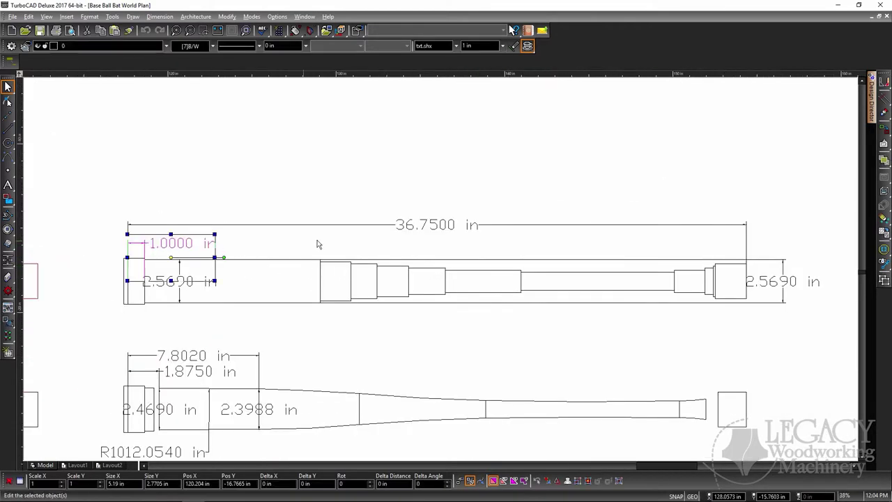
pyautogui.click(439, 230)
pyautogui.click(178, 294)
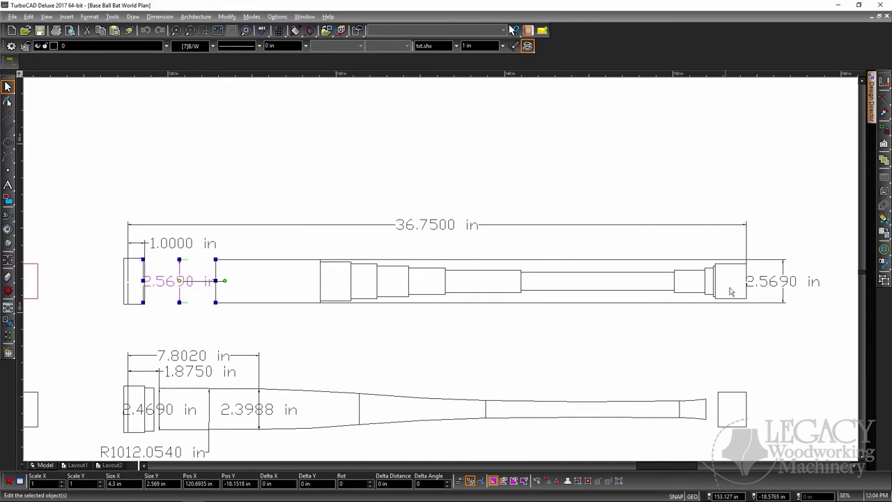
pyautogui.click(780, 289)
pyautogui.scroll(-1, 498, 279)
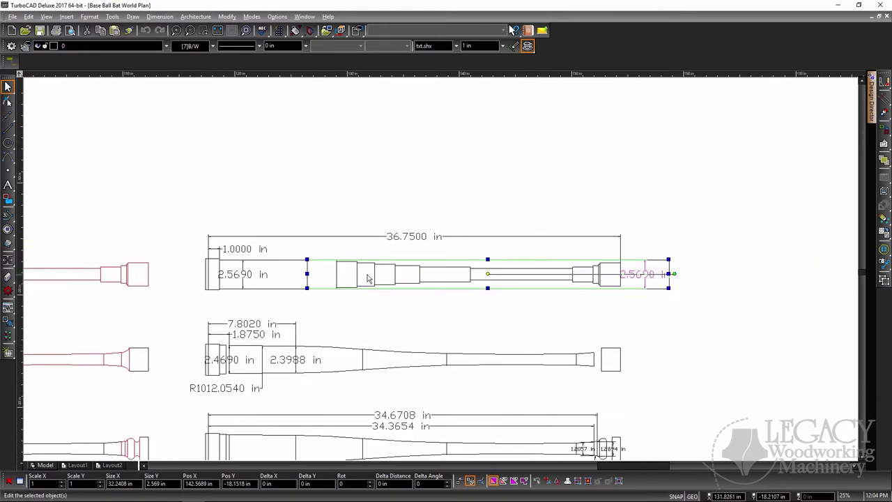
pyautogui.press('Escape')
# Step: Inspect the edge segments along the middle red bat's top profile up to the knob end
pyautogui.scroll(-1, 402, 273)
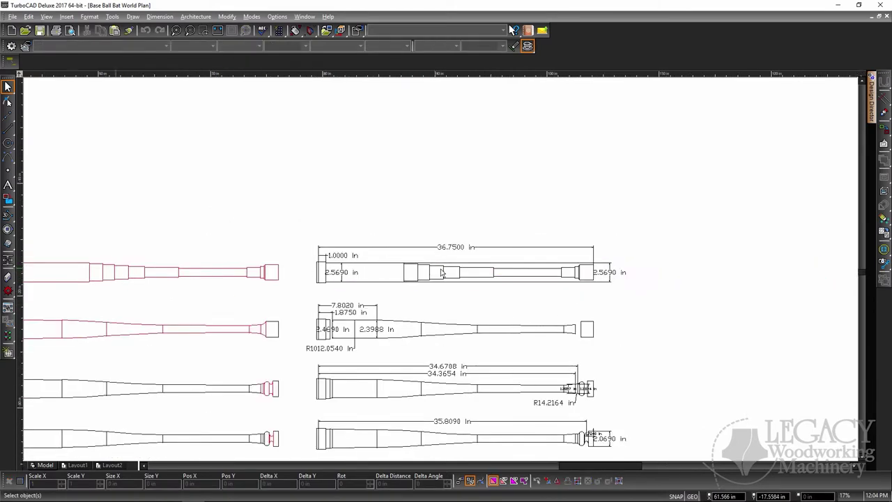
pyautogui.scroll(1, 317, 271)
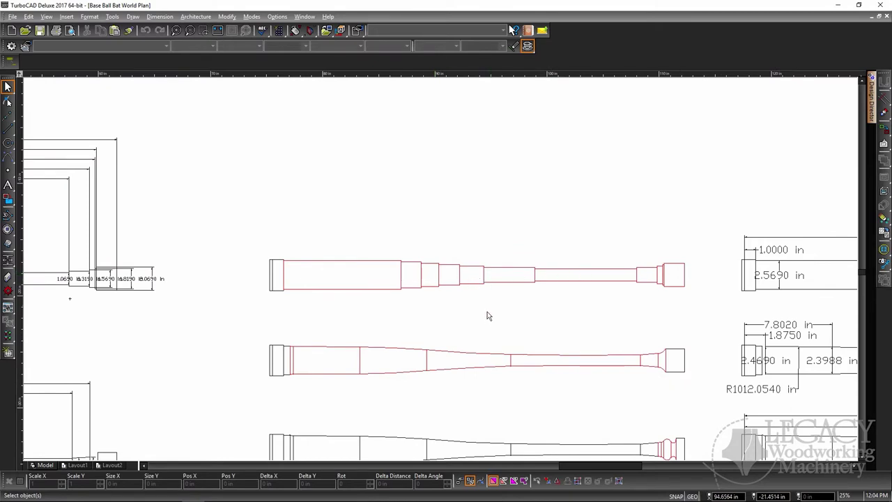
pyautogui.scroll(1, 479, 361)
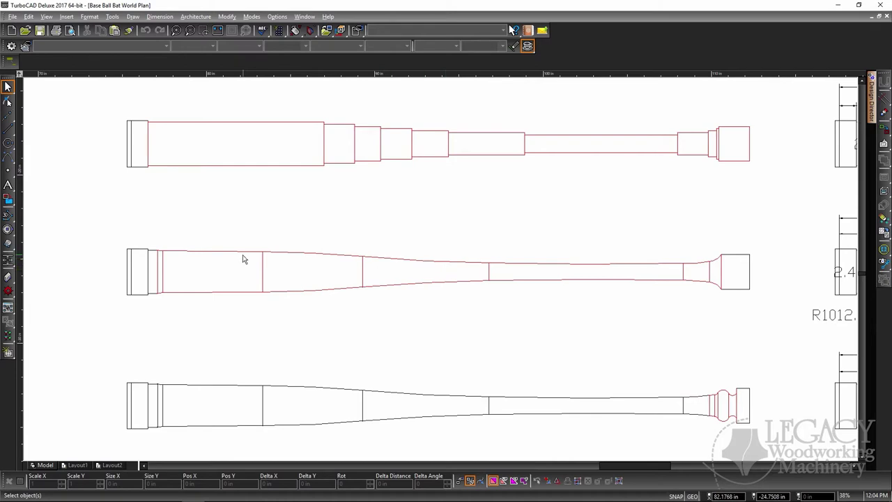
pyautogui.click(230, 252)
pyautogui.click(307, 254)
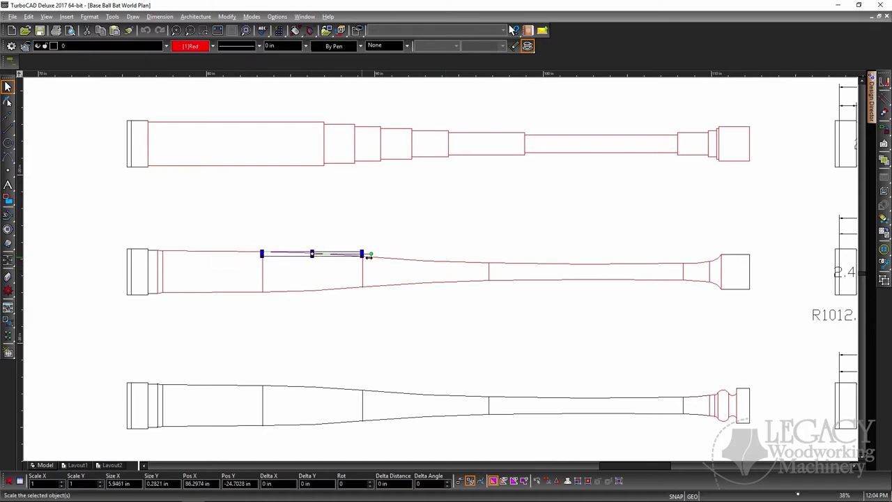
pyautogui.click(450, 262)
pyautogui.click(600, 264)
pyautogui.click(699, 265)
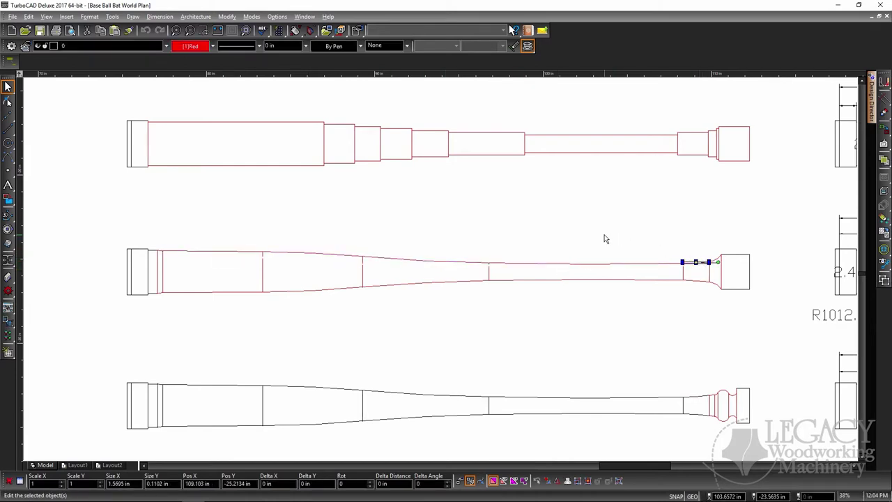
pyautogui.click(604, 239)
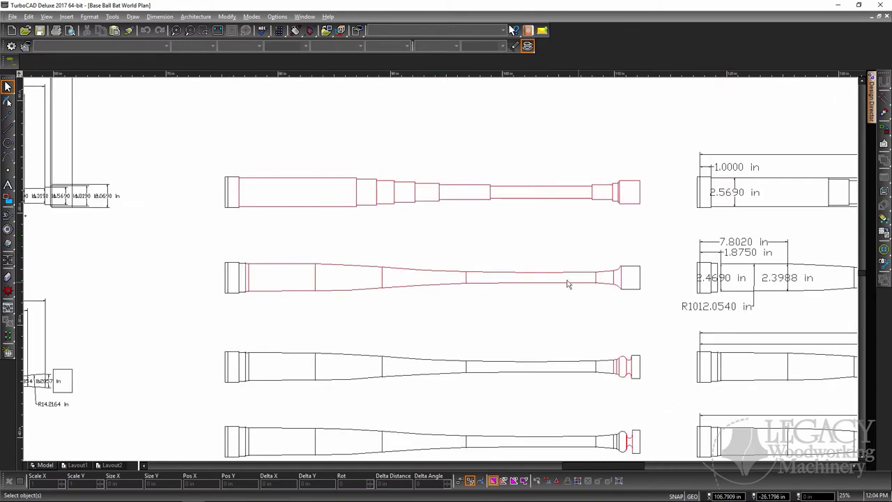
# Step: Check the 1.8750, 7.8020, 2.4690, 2.3988 in dimensions and the R1012.0540 in radius
pyautogui.scroll(-2, 418, 265)
pyautogui.scroll(1, 772, 276)
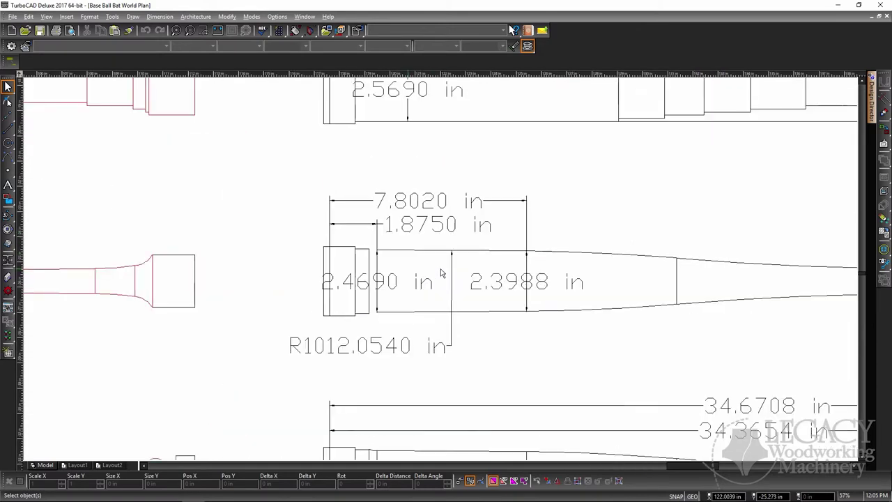
pyautogui.scroll(2, 418, 273)
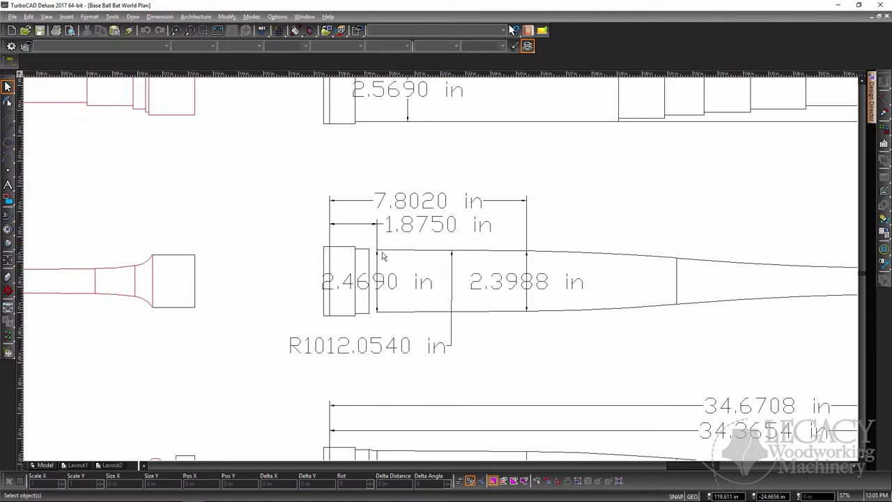
pyautogui.click(404, 230)
pyautogui.click(429, 201)
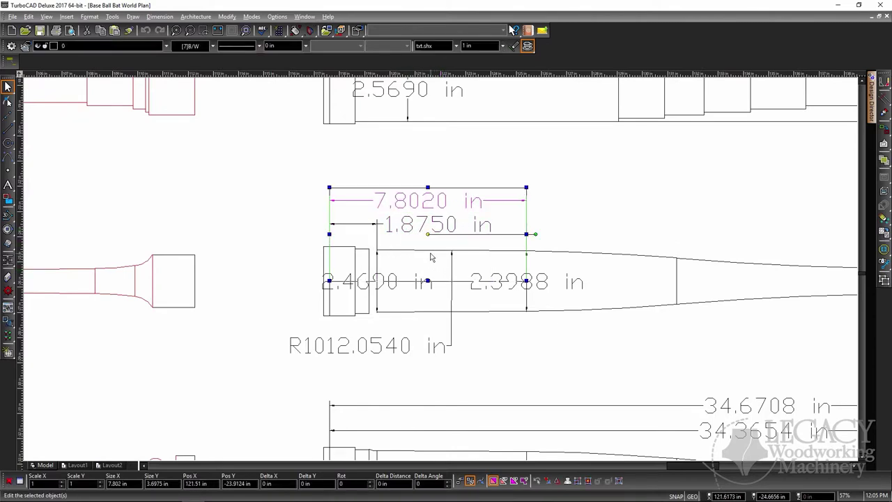
pyautogui.click(387, 291)
pyautogui.keyDown('shift'); pyautogui.click(538, 282); pyautogui.keyUp('shift')
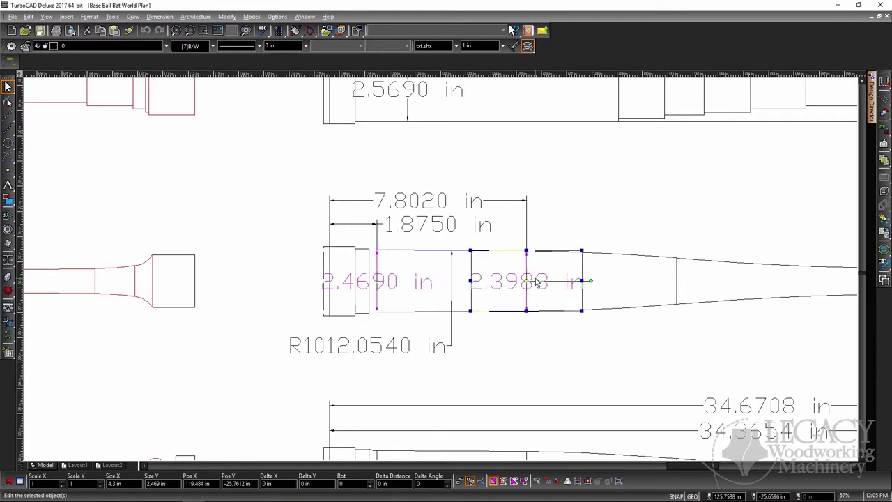
pyautogui.click(538, 283)
pyautogui.click(369, 348)
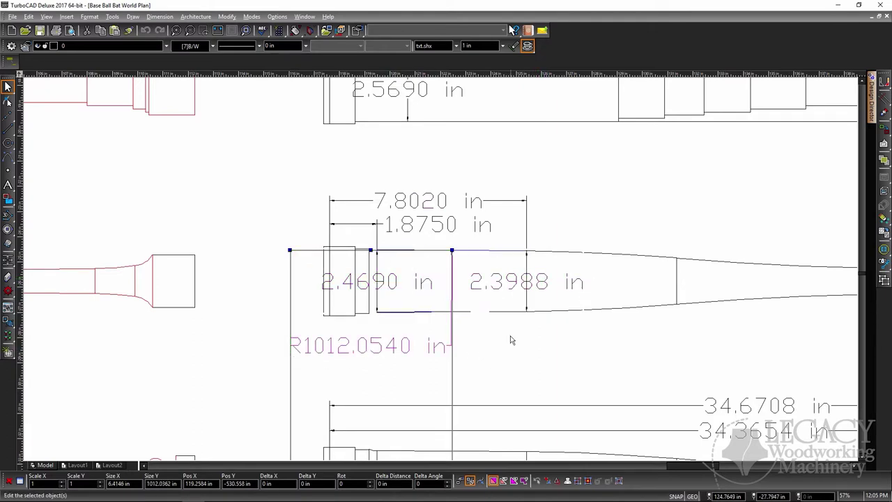
pyautogui.click(507, 364)
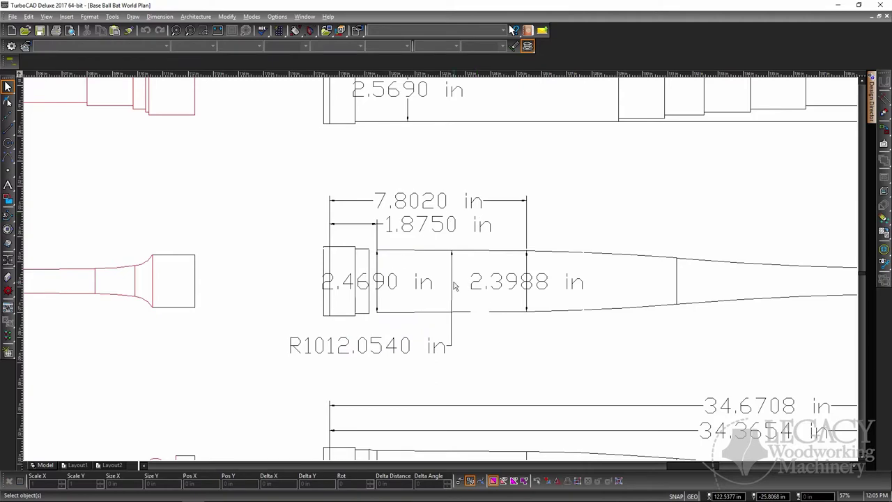
# Step: Convert the short segment just before the bat's knob into an arc
pyautogui.scroll(-5, 453, 286)
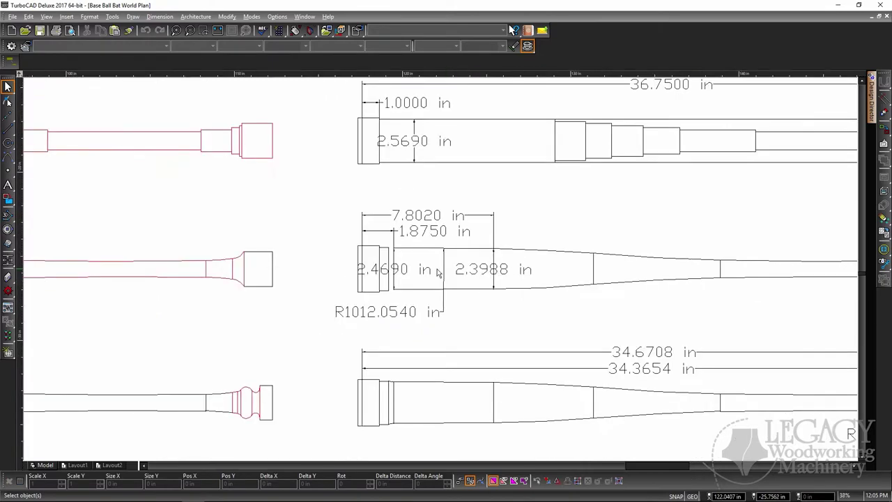
pyautogui.scroll(2, 456, 269)
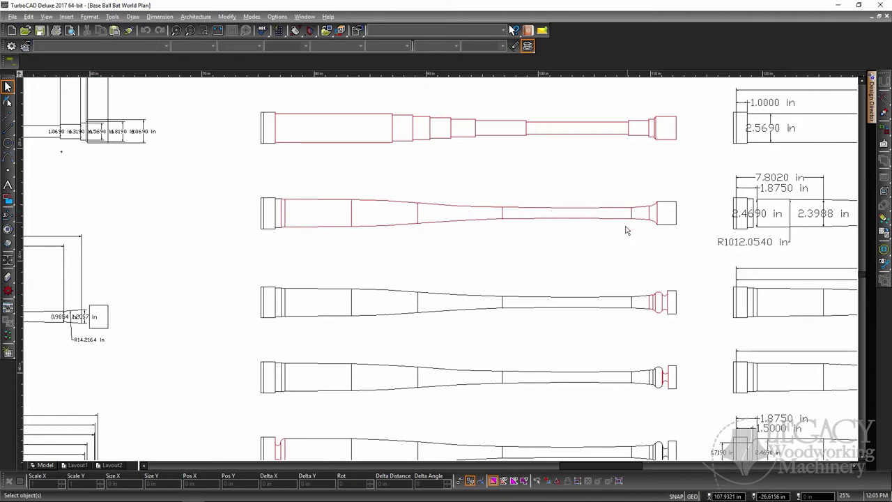
pyautogui.scroll(2, 656, 305)
pyautogui.scroll(2, 437, 273)
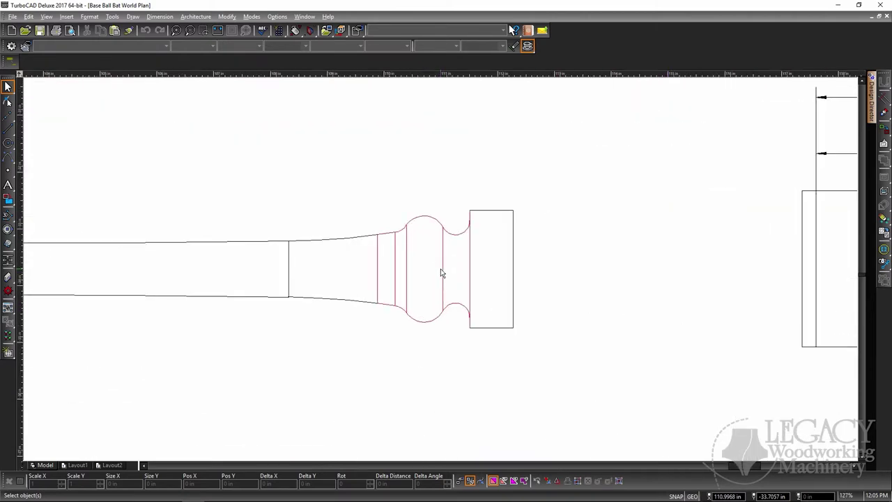
pyautogui.click(388, 234)
pyautogui.rightClick(408, 229)
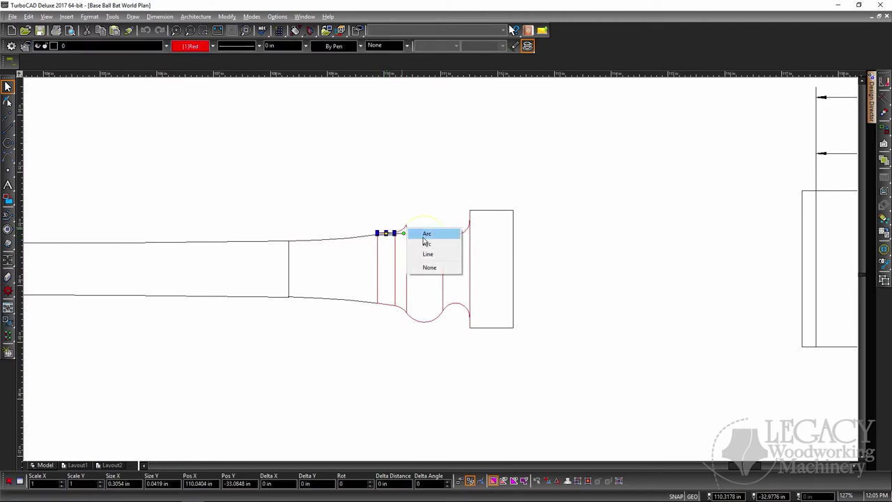
pyautogui.click(425, 236)
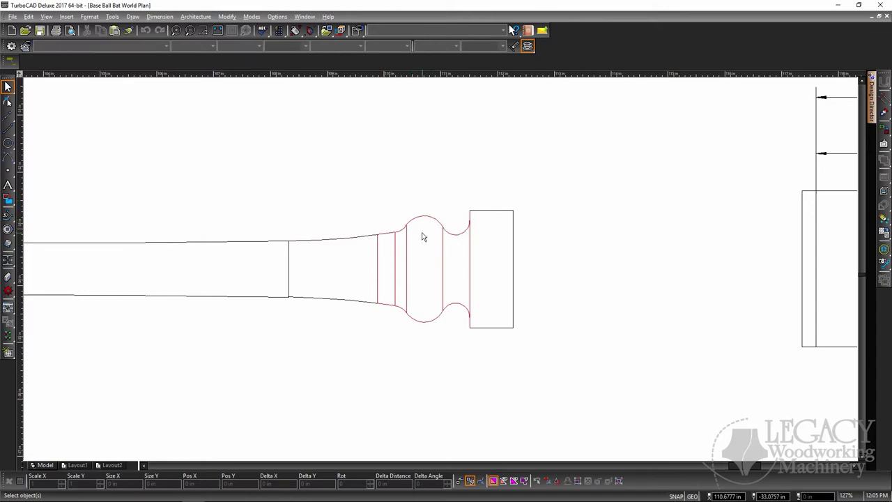
# Step: Zoom in to check the knob profile, then bring the Conversational CAM window forward
pyautogui.scroll(-2, 440, 273)
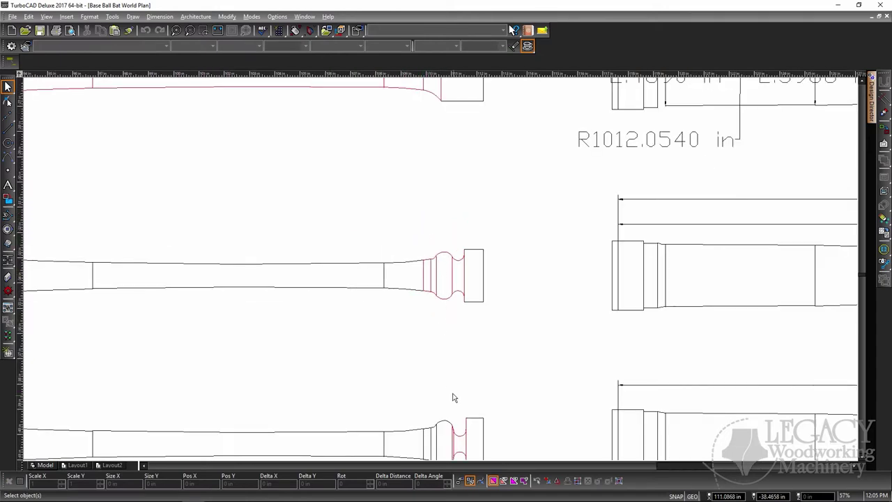
pyautogui.scroll(4, 440, 273)
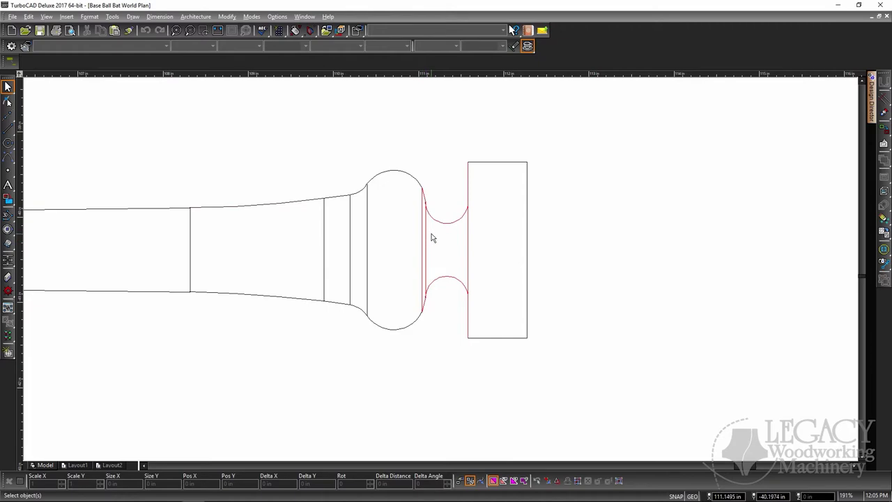
pyautogui.scroll(-3, 456, 231)
pyautogui.scroll(-3, 255, 328)
pyautogui.scroll(5, 460, 265)
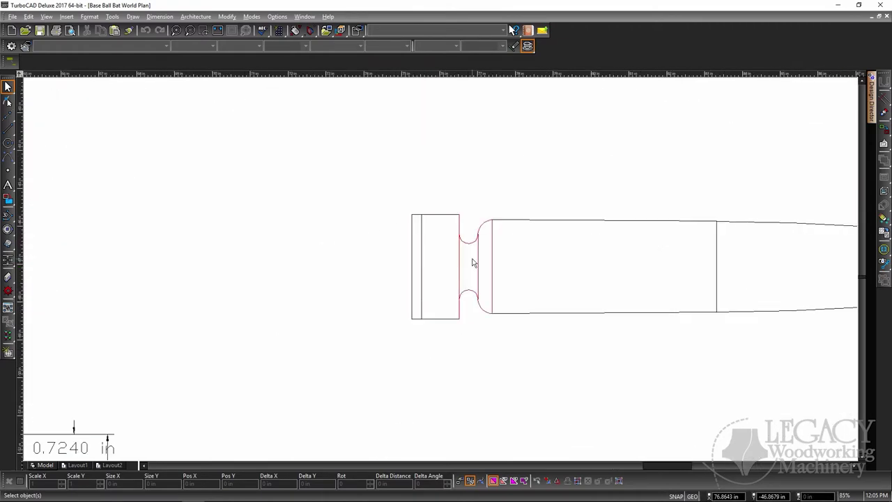
pyautogui.scroll(3, 473, 262)
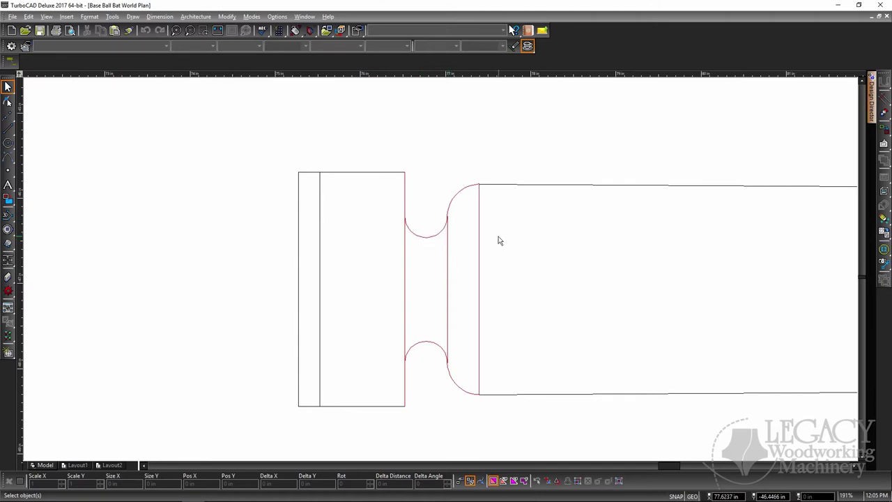
pyautogui.moveTo(474, 500)
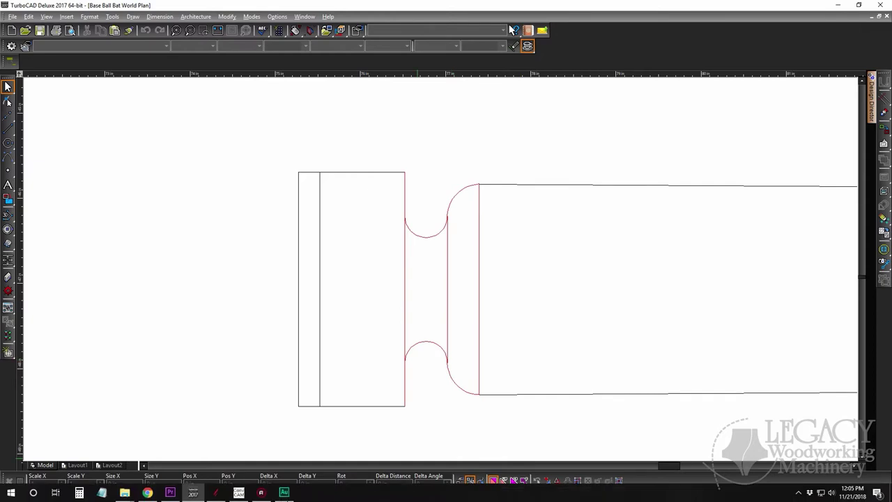
pyautogui.click(238, 492)
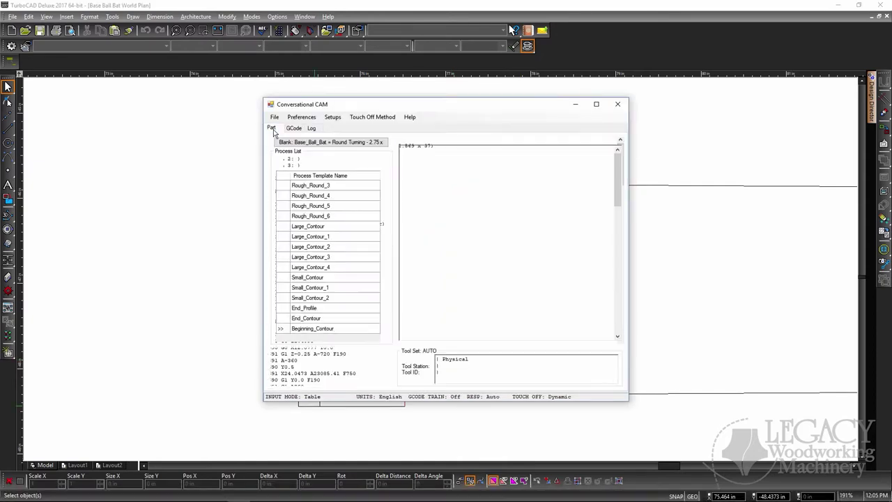
pyautogui.scroll(2, 363, 212)
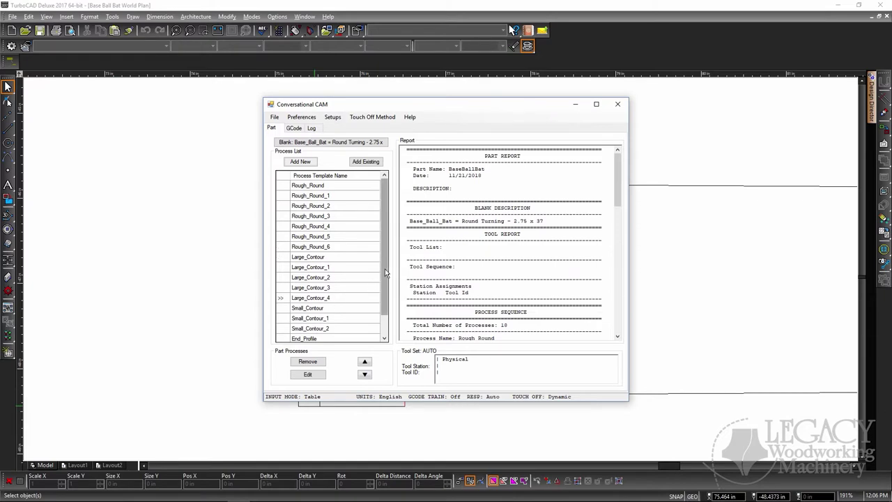
pyautogui.scroll(-1, 380, 307)
pyautogui.click(310, 278)
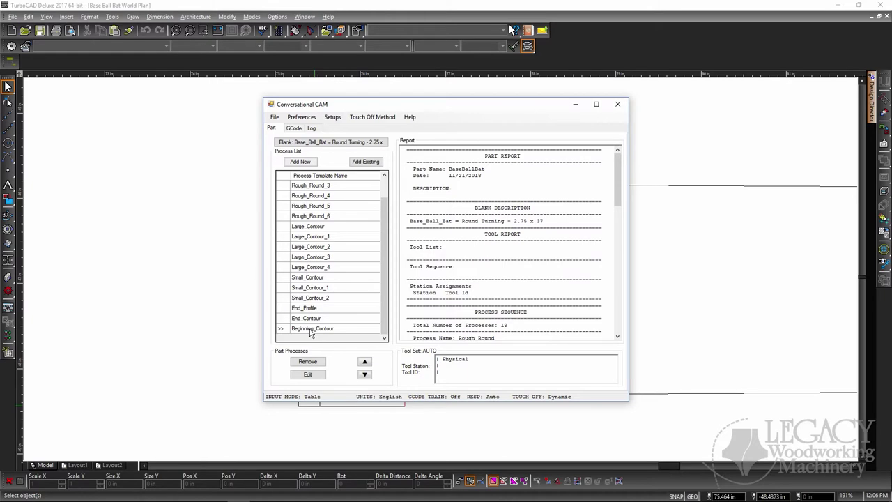
pyautogui.click(294, 128)
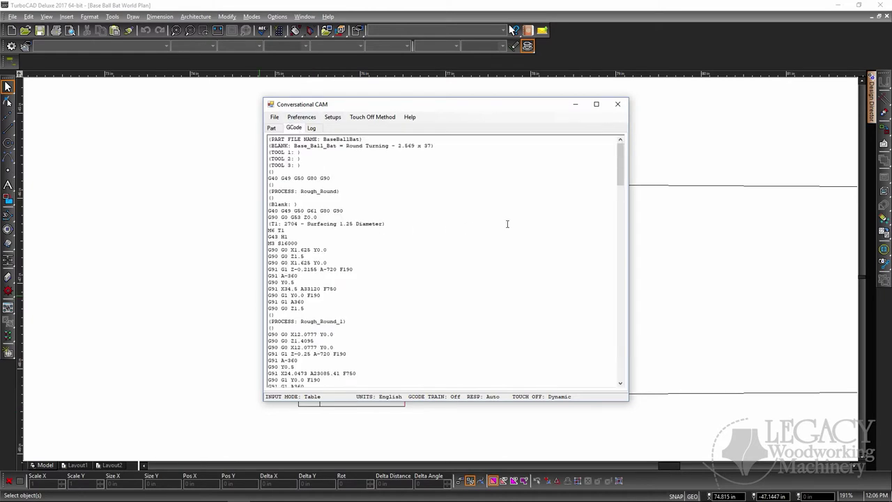
pyautogui.moveTo(622, 159); pyautogui.dragTo(611, 357)
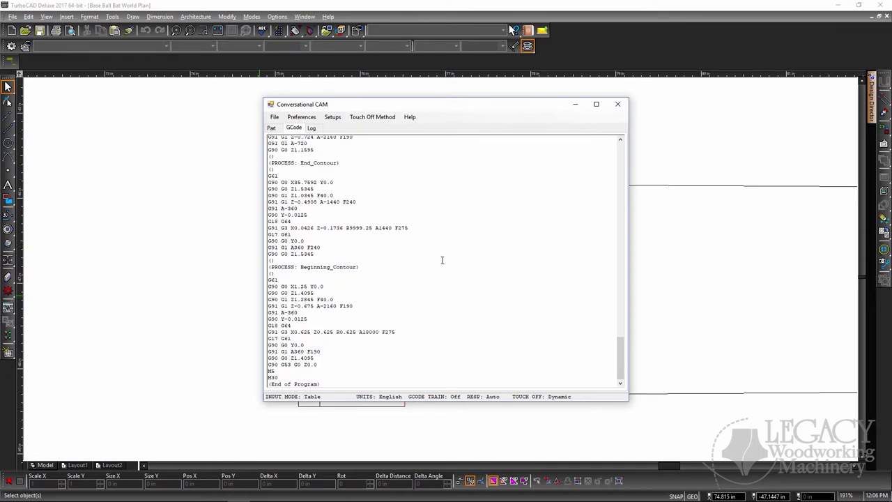
pyautogui.click(225, 276)
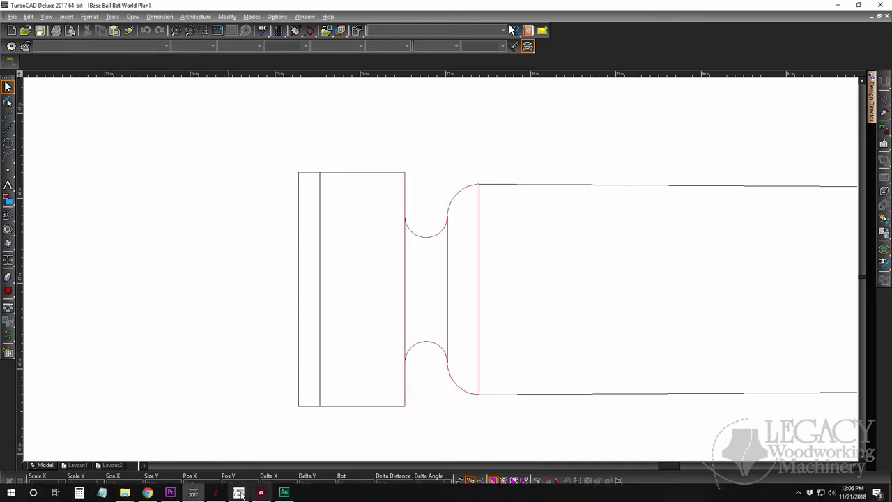
pyautogui.moveTo(217, 494)
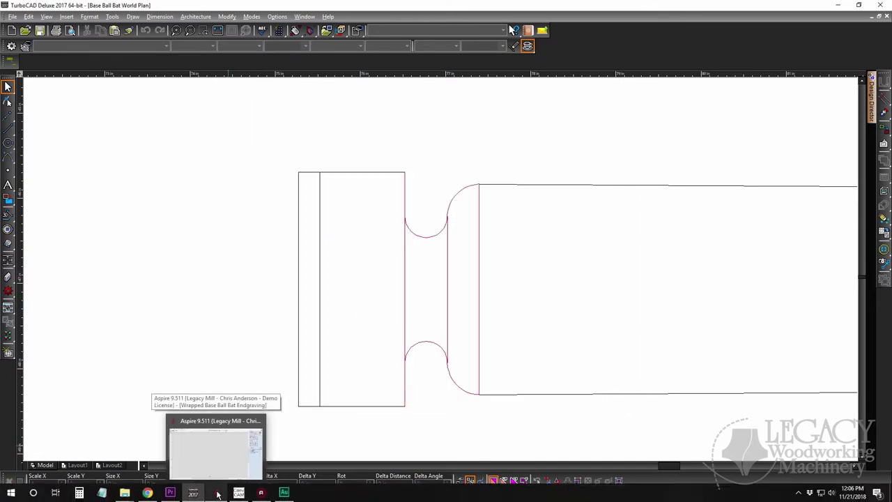
pyautogui.click(218, 494)
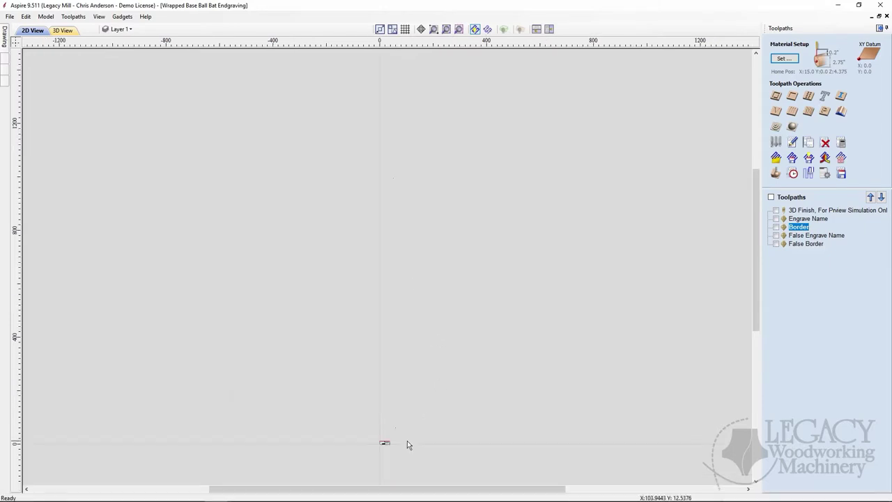
pyautogui.scroll(10, 382, 456)
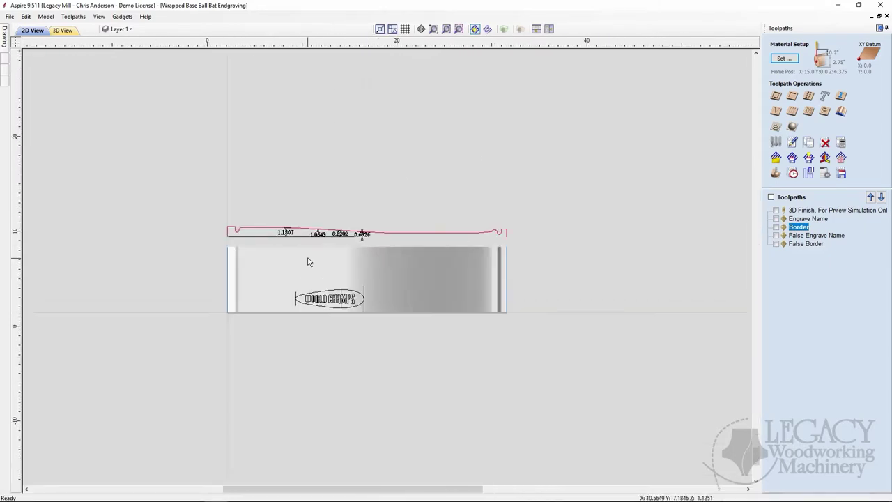
pyautogui.scroll(-2, 400, 270)
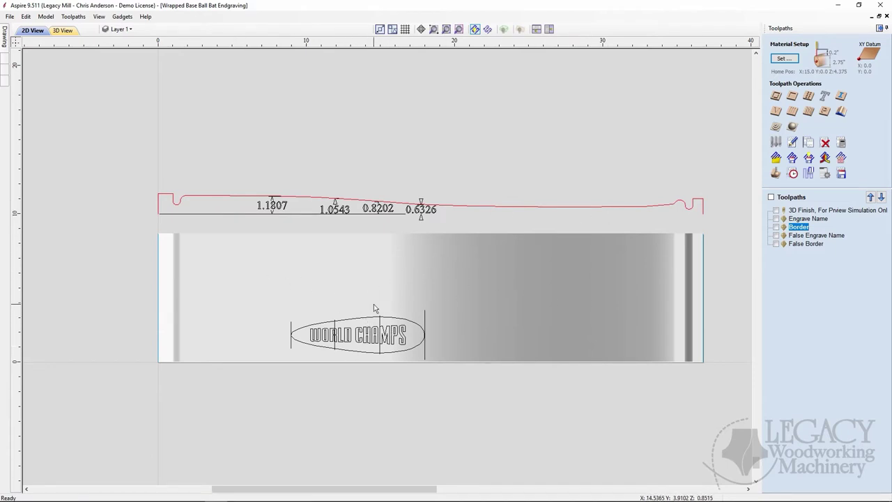
pyautogui.click(62, 31)
pyautogui.moveTo(280, 351); pyautogui.dragTo(321, 295)
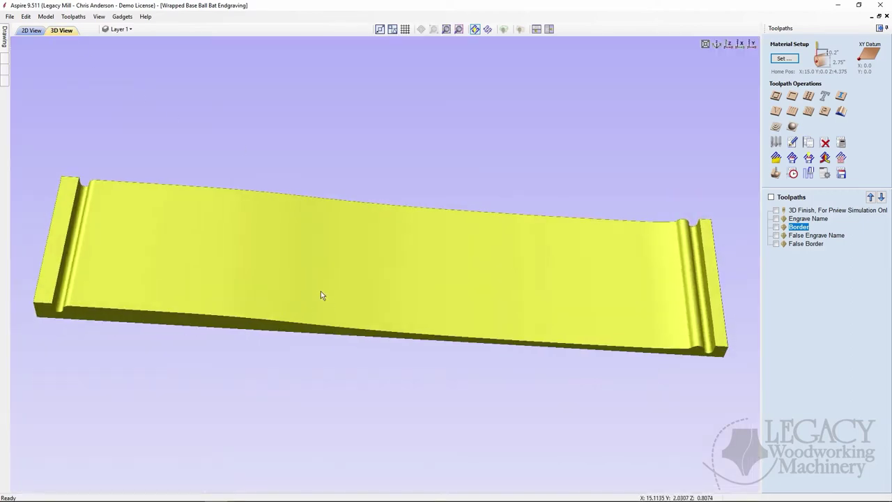
pyautogui.moveTo(39, 291); pyautogui.dragTo(37, 251)
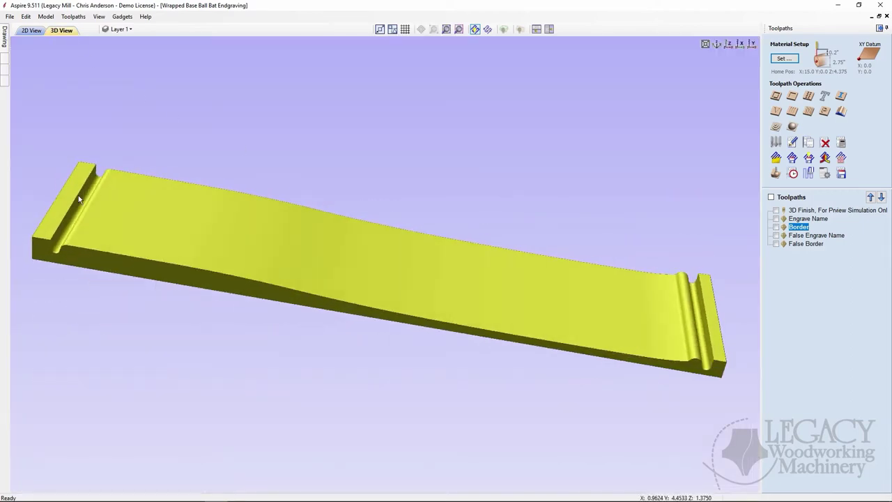
pyautogui.moveTo(440, 268); pyautogui.dragTo(348, 228)
pyautogui.moveTo(393, 279); pyautogui.dragTo(349, 283)
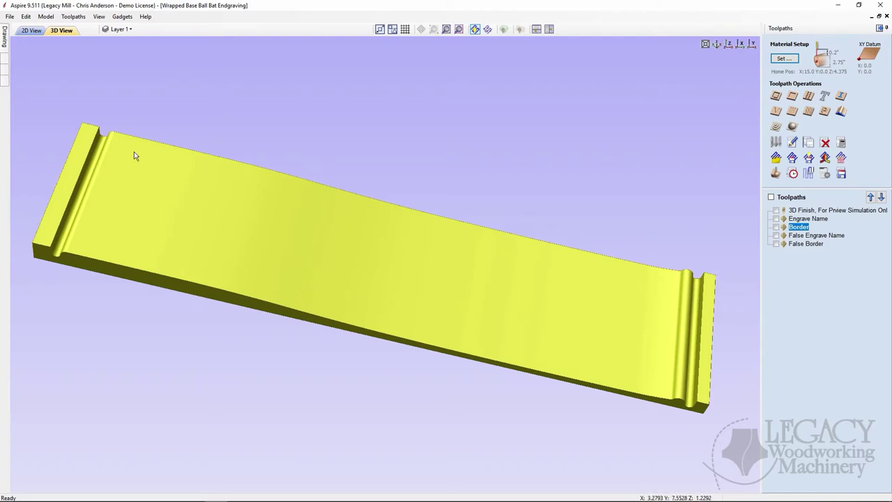
pyautogui.click(31, 30)
pyautogui.scroll(2, 365, 351)
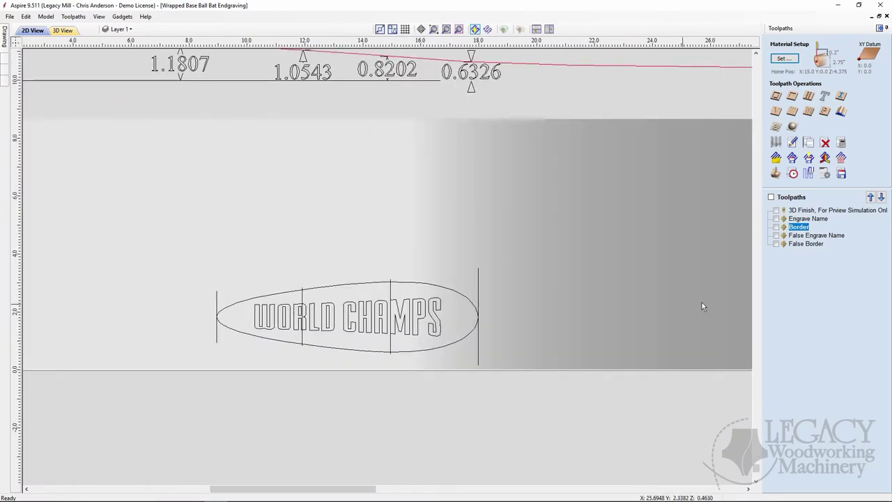
pyautogui.click(62, 30)
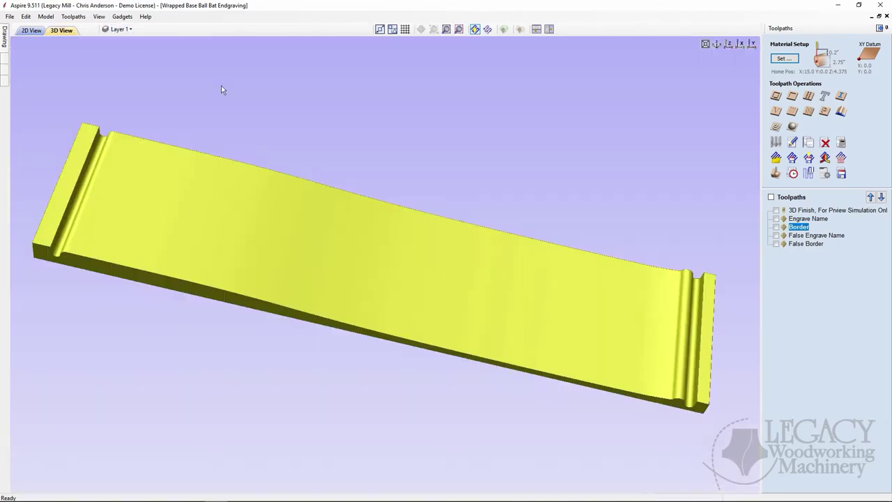
# Step: Simulate the 3D Finish, False Engrave Name and False Border toolpaths in Preview Toolpaths
pyautogui.click(776, 173)
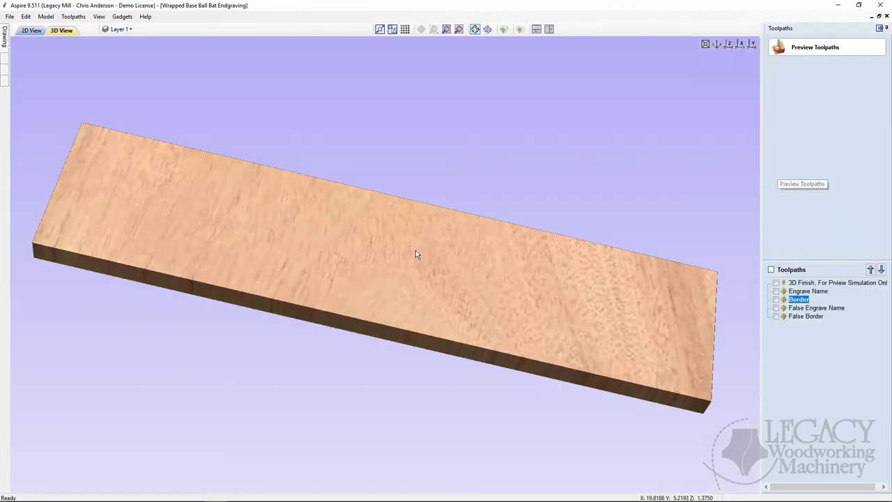
pyautogui.click(824, 282)
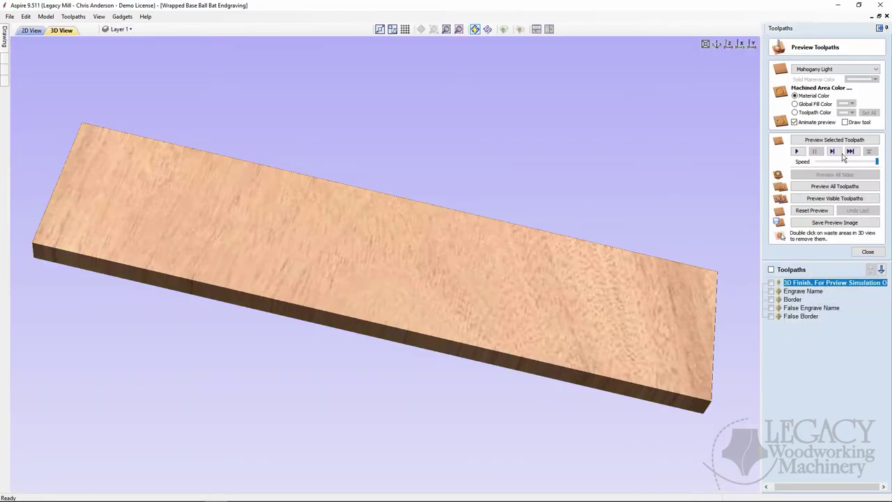
pyautogui.click(842, 140)
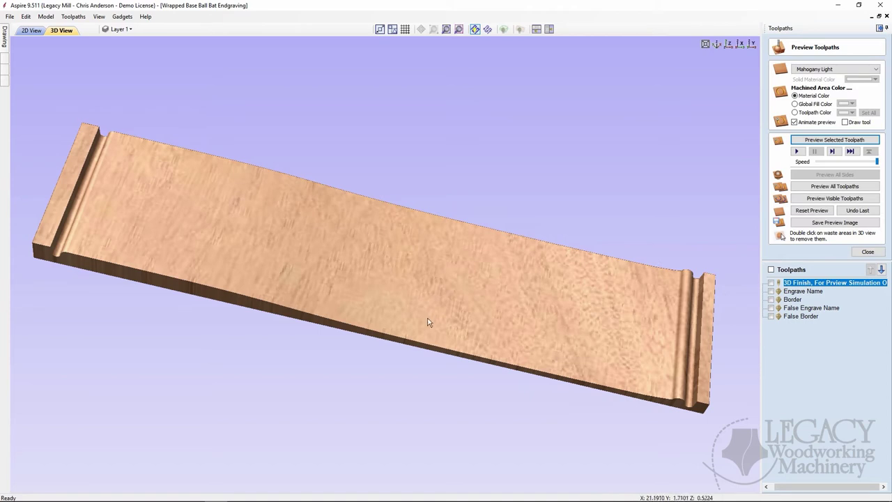
pyautogui.click(823, 308)
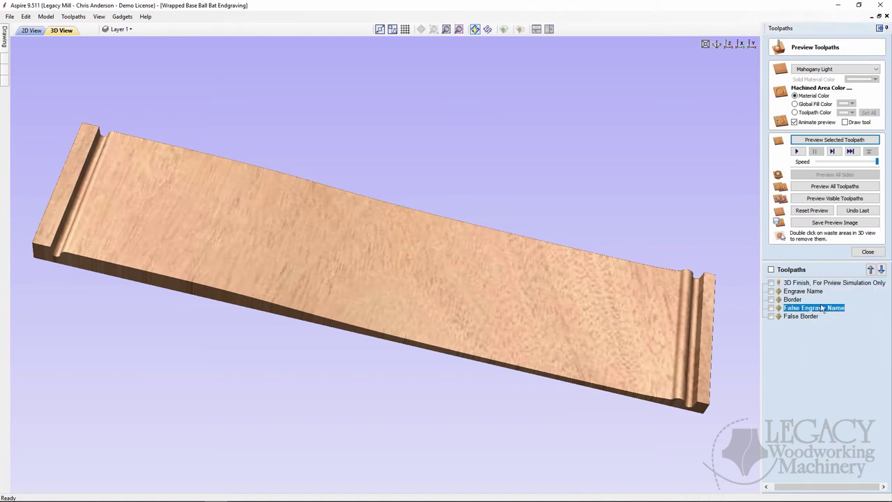
pyautogui.click(838, 140)
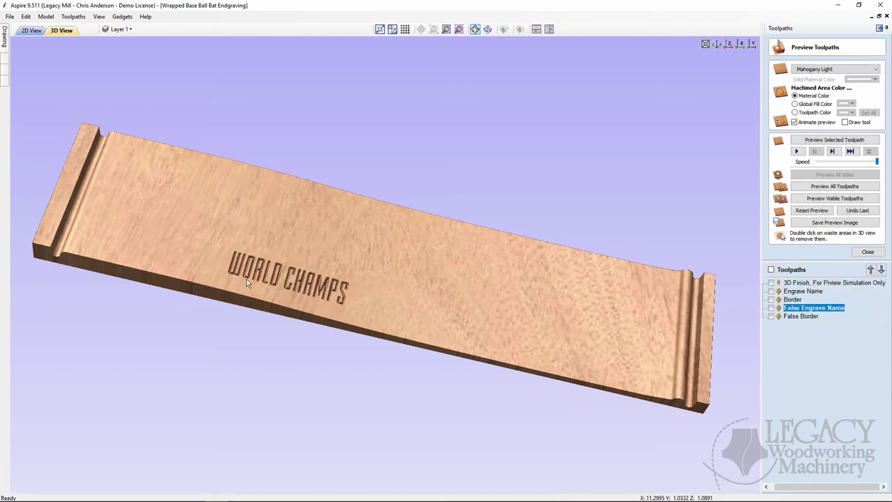
pyautogui.click(794, 316)
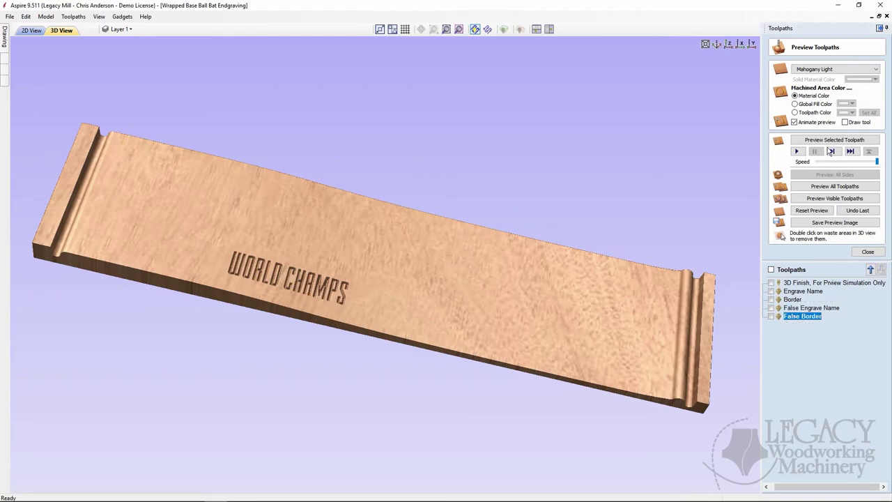
pyautogui.click(833, 140)
# Step: Switch to the wrapped rotary view and zoom in on WORLD CHAMPS on the bat
pyautogui.moveTo(341, 284); pyautogui.dragTo(292, 299)
pyautogui.scroll(5, 209, 265)
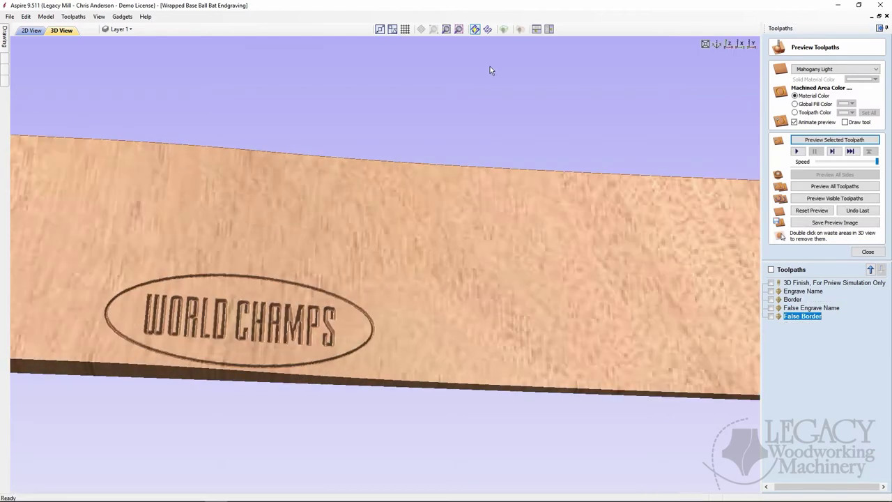
pyautogui.click(520, 29)
pyautogui.scroll(5, 258, 281)
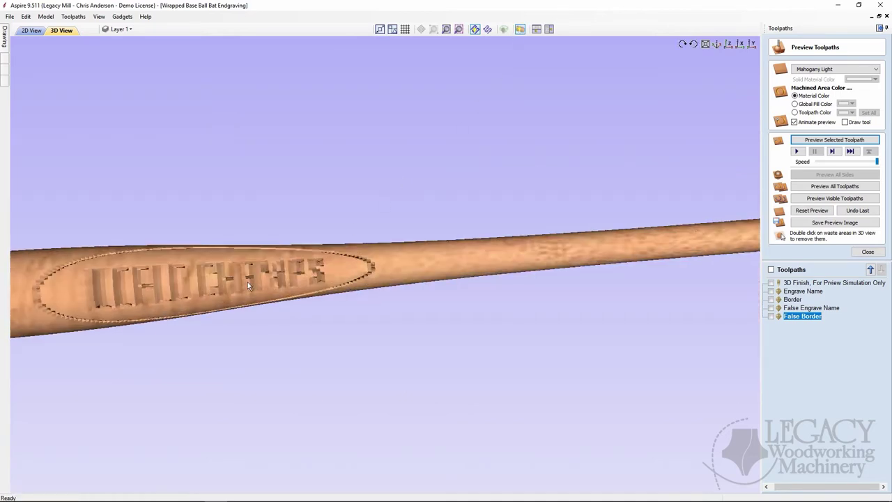
pyautogui.moveTo(247, 281); pyautogui.dragTo(424, 276)
pyautogui.scroll(4, 424, 274)
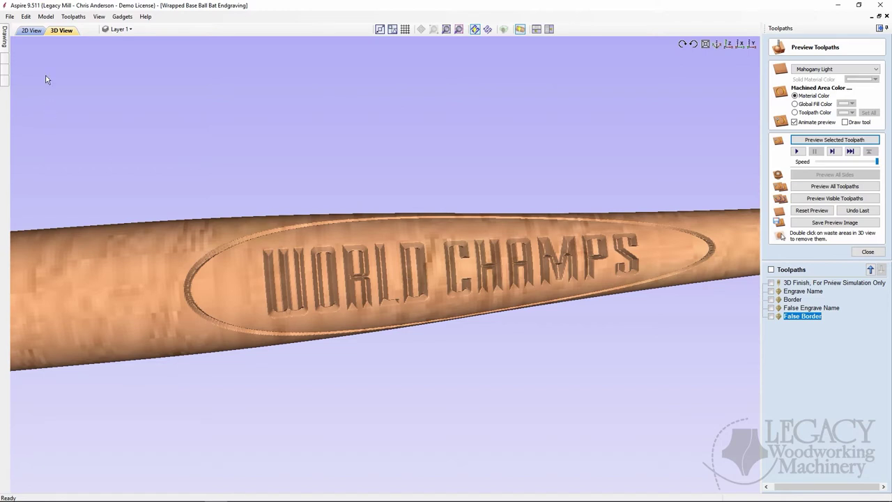
pyautogui.click(29, 30)
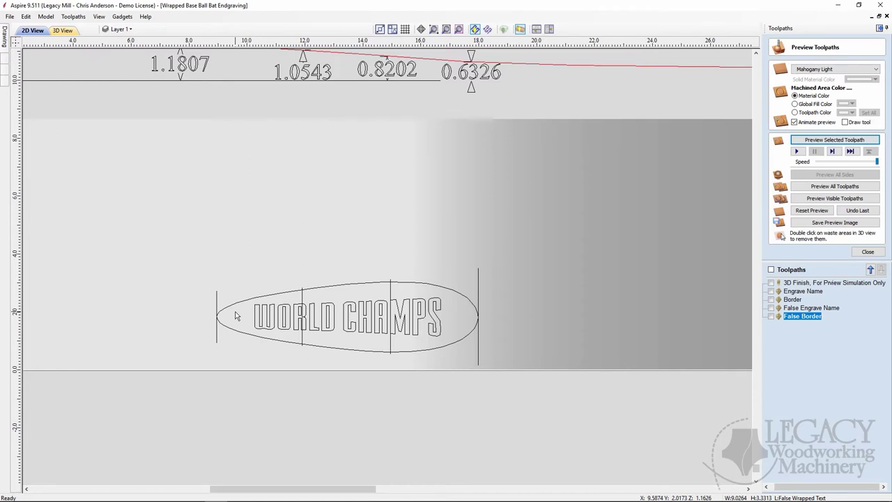
pyautogui.scroll(-2, 236, 316)
pyautogui.scroll(2, 304, 266)
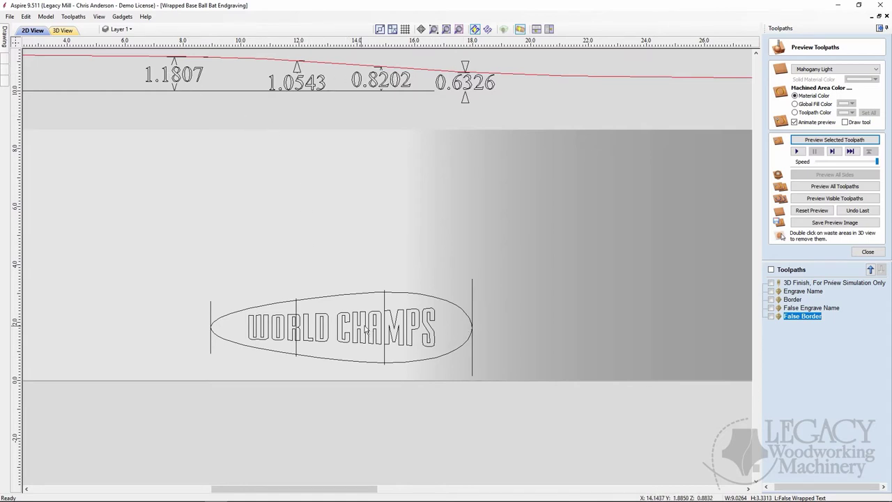
pyautogui.click(63, 31)
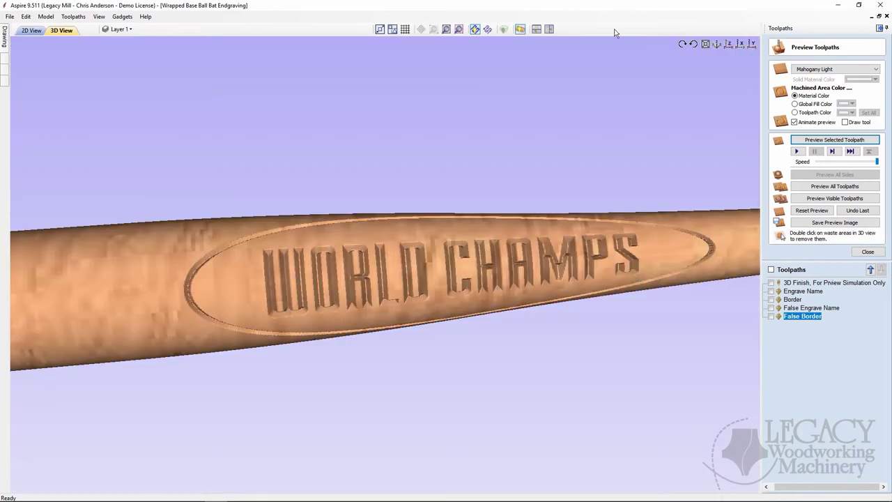
# Step: Unwrap the view, reset the preview, and simulate 3D Finish, Engrave Name and Border
pyautogui.click(520, 29)
pyautogui.click(813, 210)
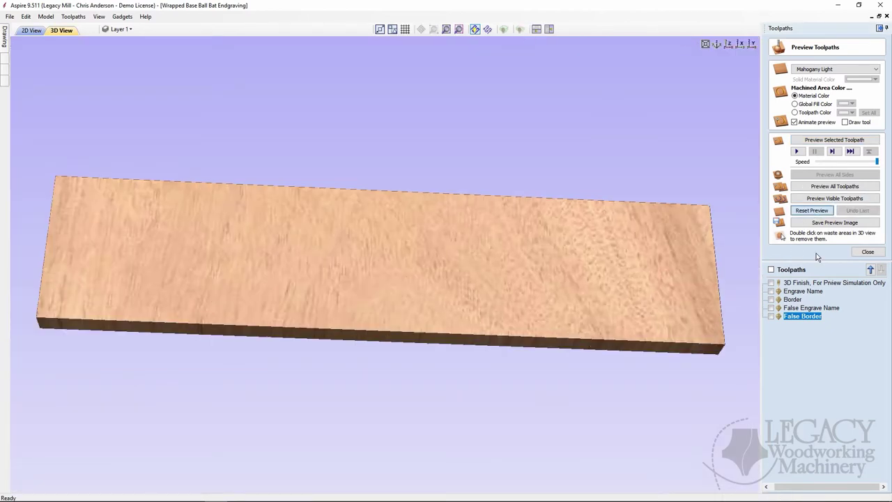
pyautogui.click(807, 283)
pyautogui.click(824, 140)
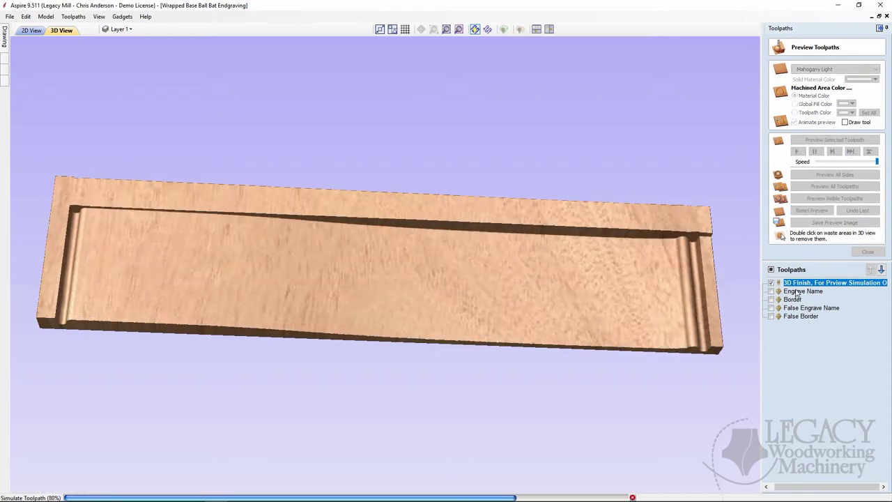
pyautogui.click(802, 291)
pyautogui.click(819, 141)
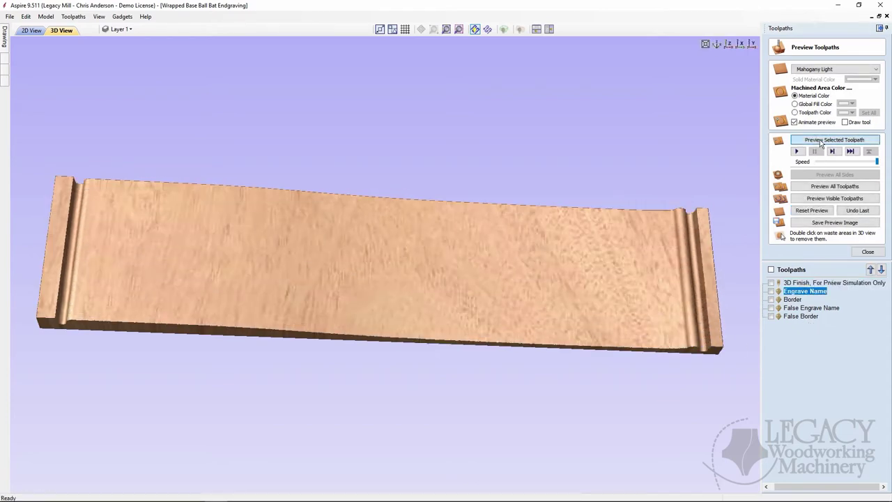
pyautogui.click(793, 300)
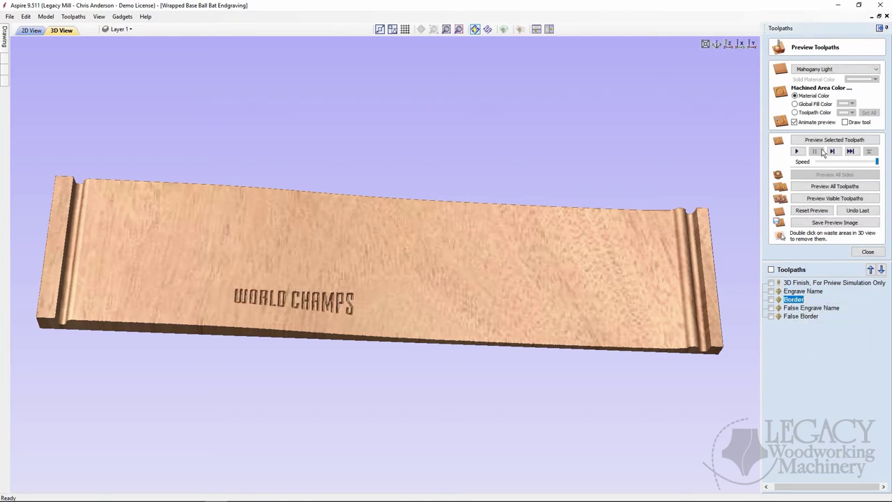
pyautogui.click(825, 140)
# Step: Re-enable the wrapped view and zoom in on the centred WORLD CHAMPS engraving
pyautogui.scroll(3, 293, 312)
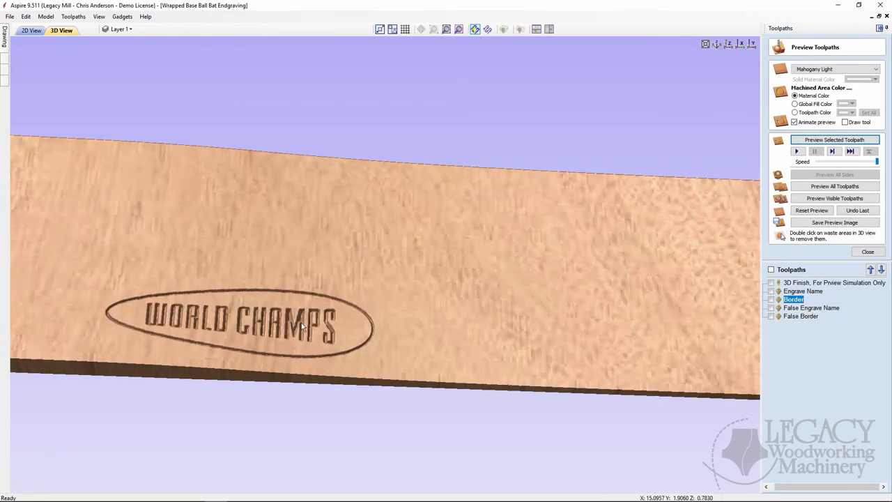
pyautogui.moveTo(229, 334); pyautogui.dragTo(318, 317, button='middle')
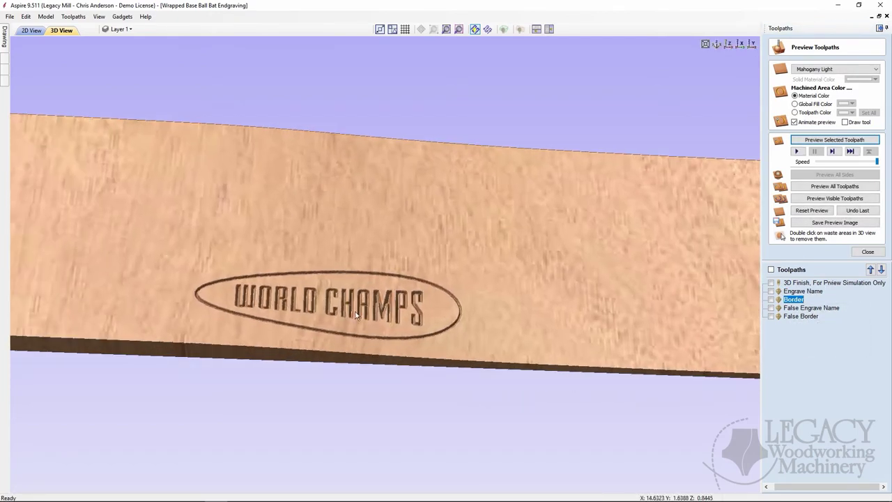
pyautogui.click(520, 29)
pyautogui.scroll(3, 322, 275)
pyautogui.moveTo(264, 276); pyautogui.dragTo(421, 274, button='middle')
pyautogui.scroll(2, 403, 268)
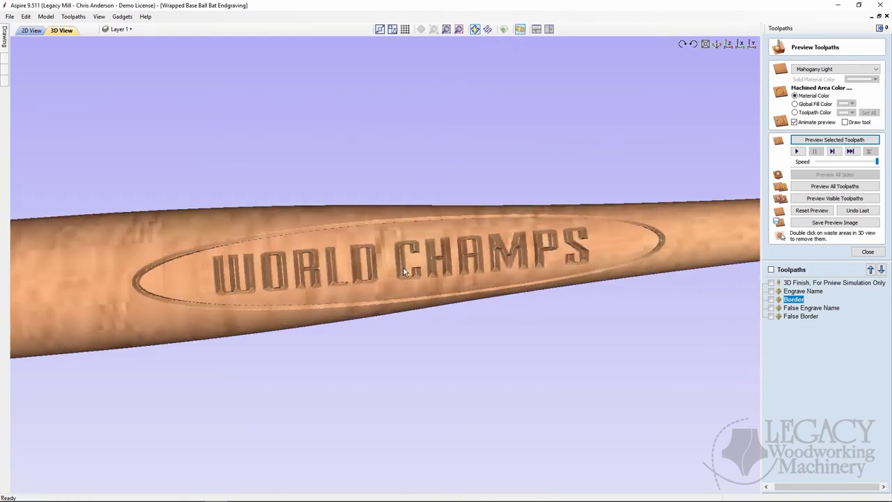